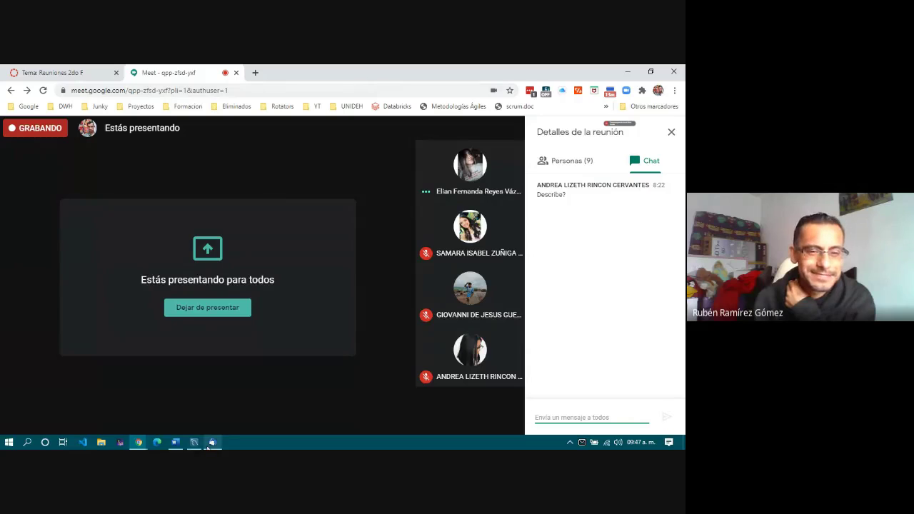
# Step: Find the 2do F Eq. 02 database details in the sent email and place the mail window beside MySQL Workbench
pyautogui.click(194, 442)
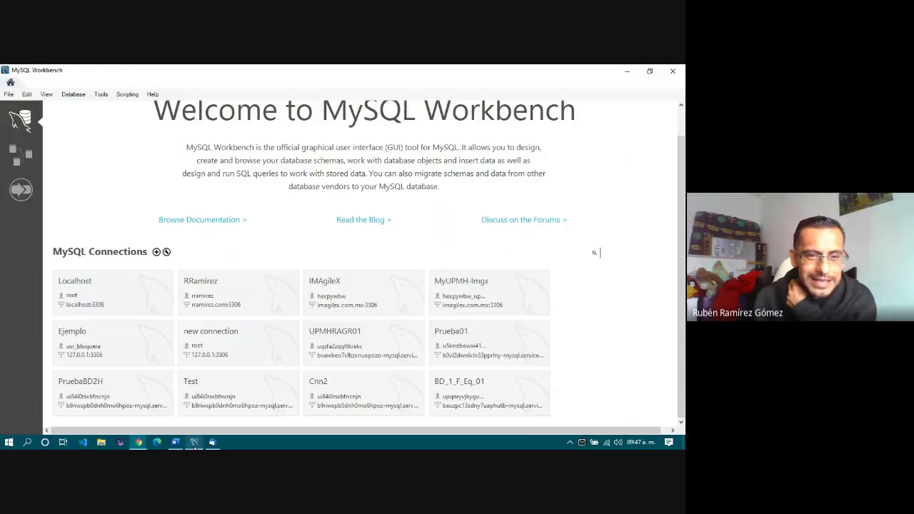
pyautogui.click(212, 442)
pyautogui.moveTo(135, 321); pyautogui.dragTo(165, 301)
pyautogui.scroll(-2, 179, 327)
pyautogui.scroll(2, 179, 327)
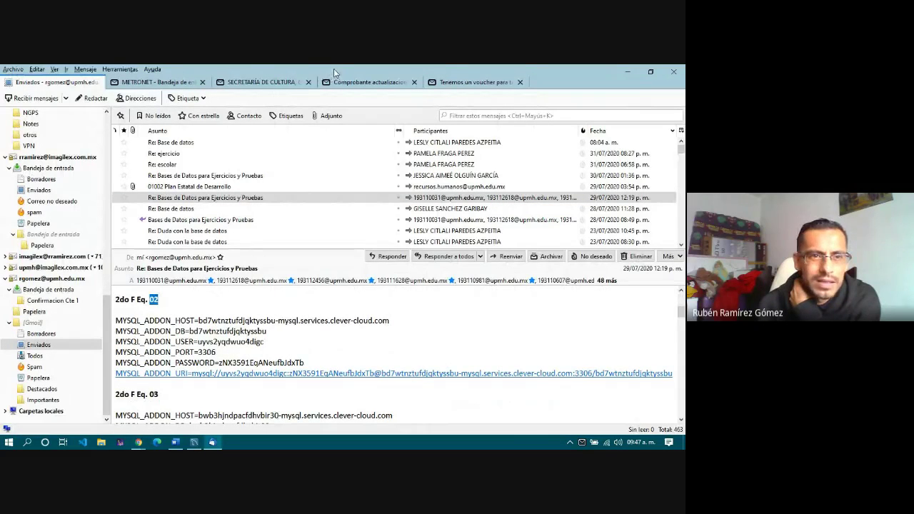
pyautogui.moveTo(334, 72); pyautogui.dragTo(683, 214)
pyautogui.click(71, 179)
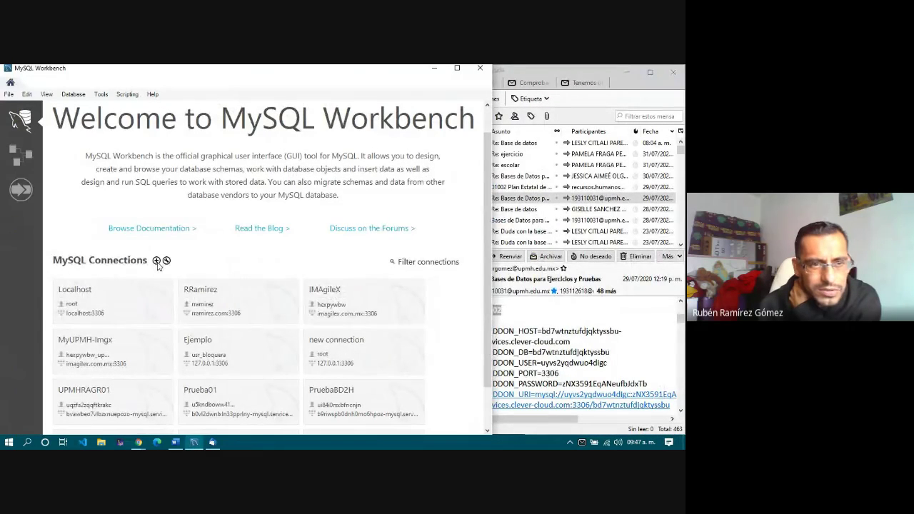
# Step: Start a new MySQL connection named BD_Eq_02, with the Eq. 02 host address copied from the email
pyautogui.click(156, 261)
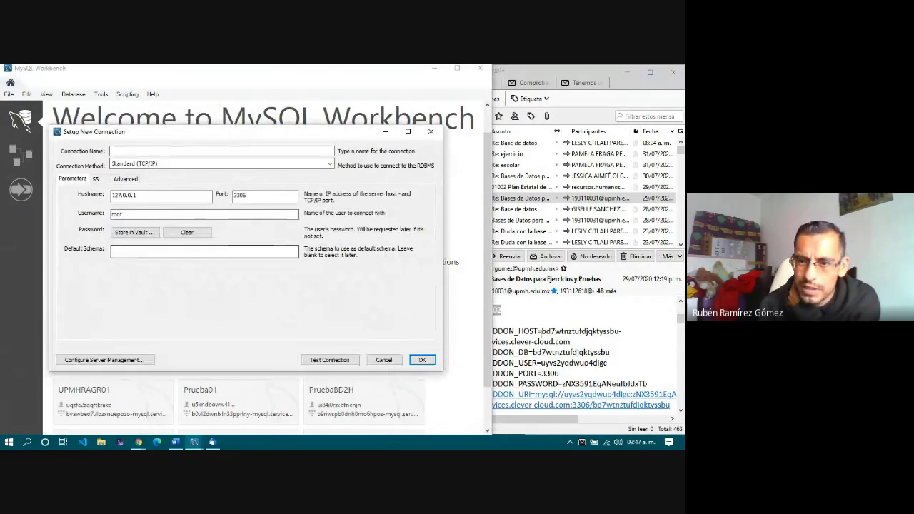
pyautogui.click(540, 333)
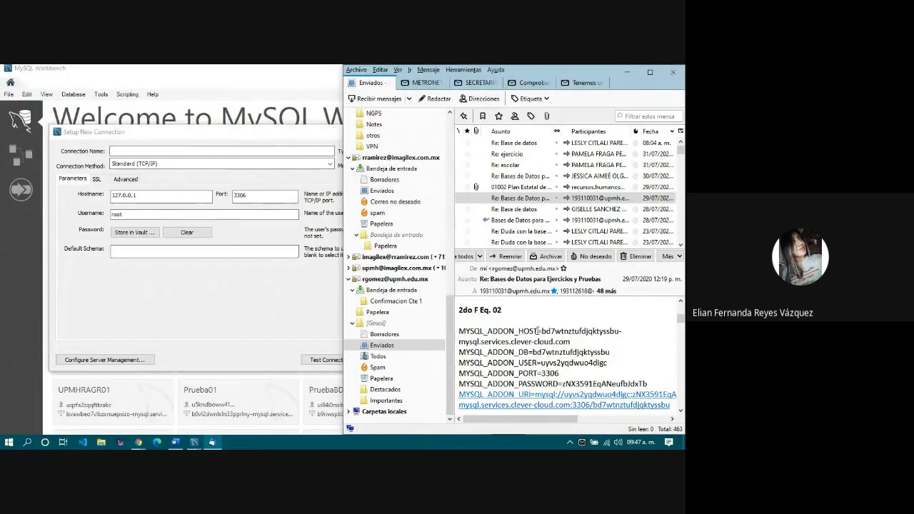
pyautogui.moveTo(542, 331); pyautogui.dragTo(580, 344)
pyautogui.hotkey('ctrl', 'c')
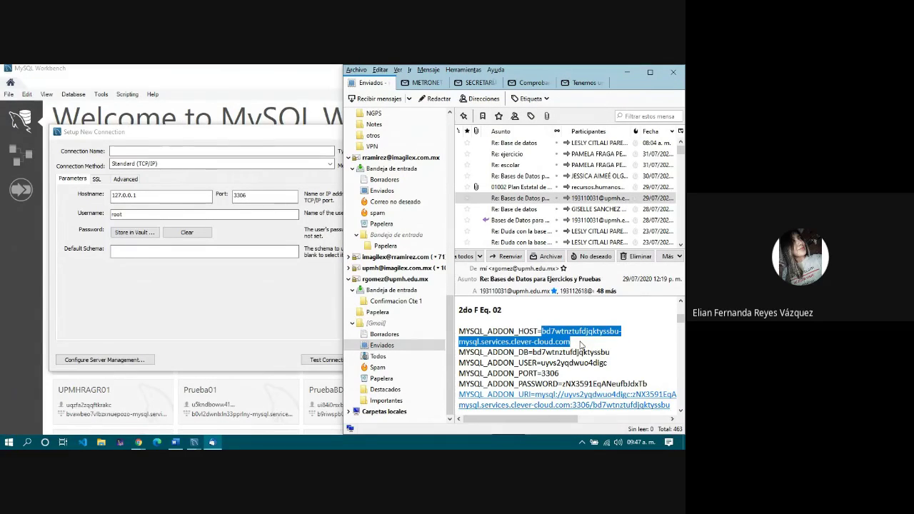
pyautogui.click(194, 151)
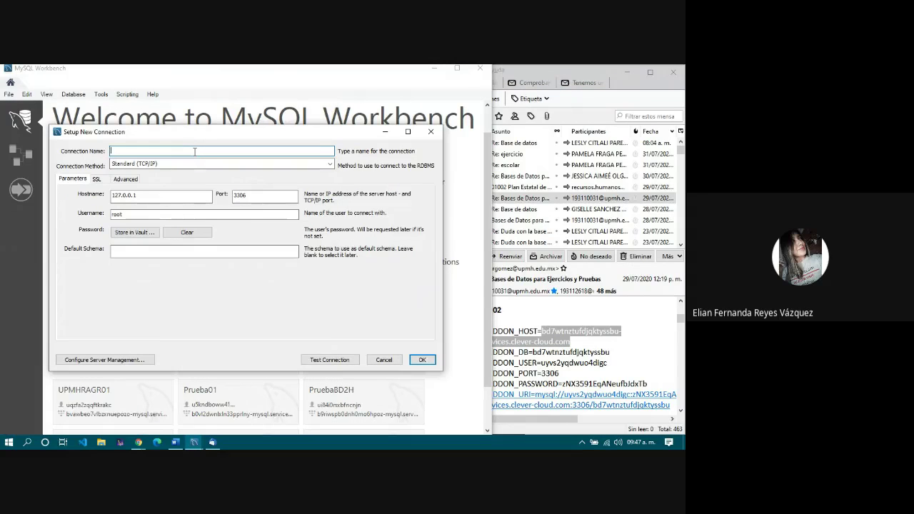
pyautogui.write('BD')
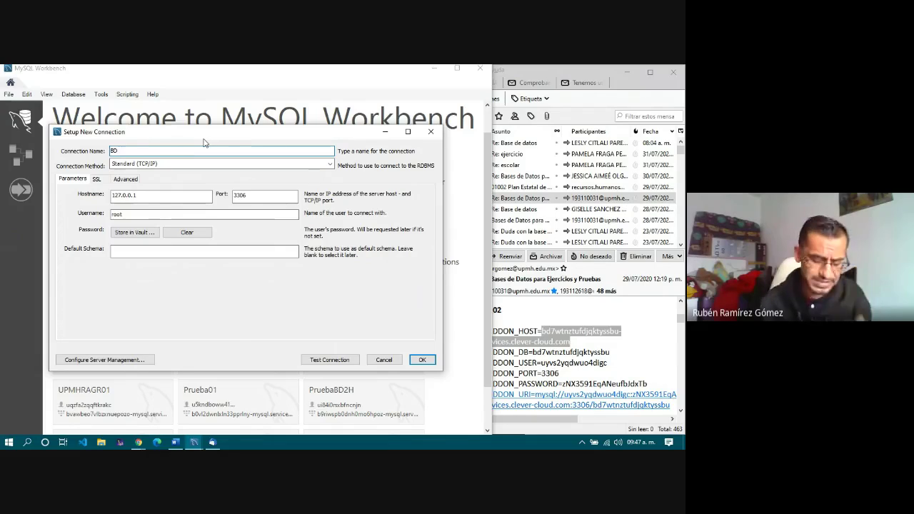
pyautogui.write('_')
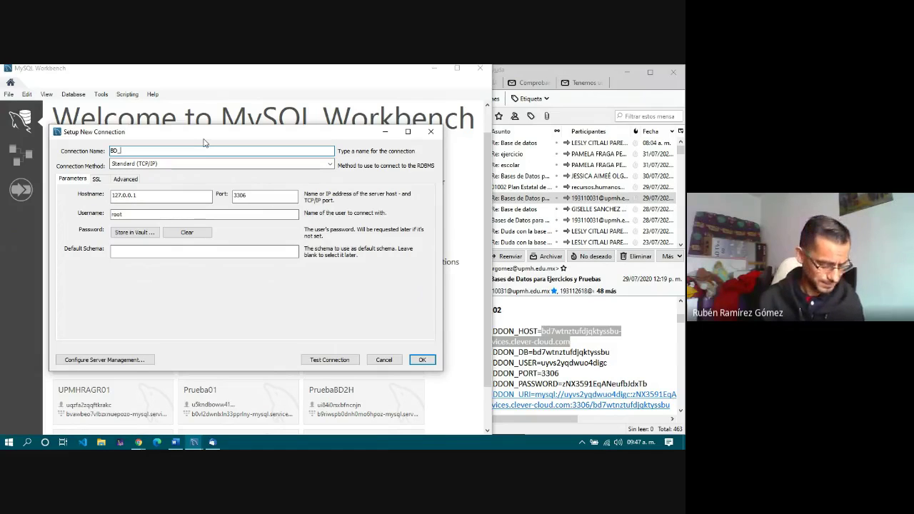
pyautogui.write('Eq_02')
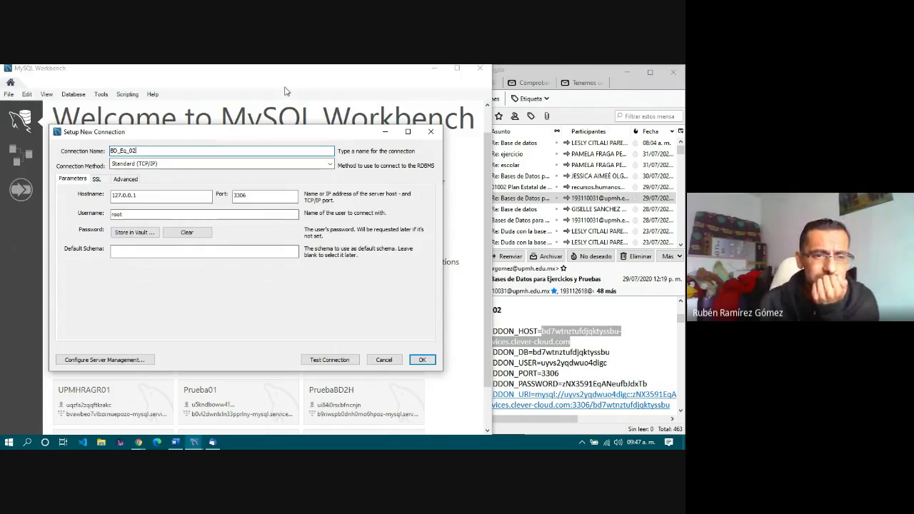
# Step: Set the connection's hostname to the copied address bd7wtnztufdjqktyssbu-mysql.services.clever-cloud.com
pyautogui.click(557, 321)
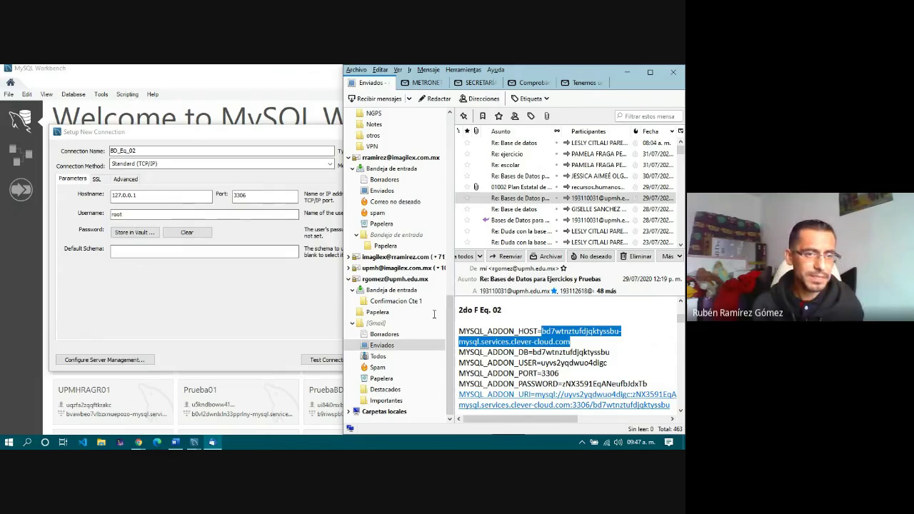
pyautogui.hotkey('alt', 'Tab')
pyautogui.hotkey('ctrl', 'v')
# Step: Copy the Eq. 02 database name from the email and set bd7wtnztufdjqktyssbu as the default schema
pyautogui.hotkey('alt', 'Tab')
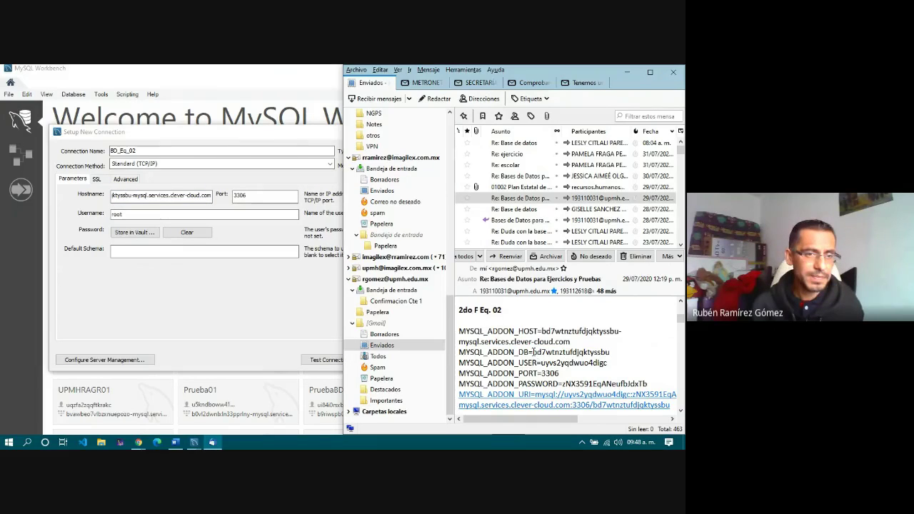
pyautogui.moveTo(533, 351); pyautogui.dragTo(621, 359)
pyautogui.hotkey('ctrl', 'c')
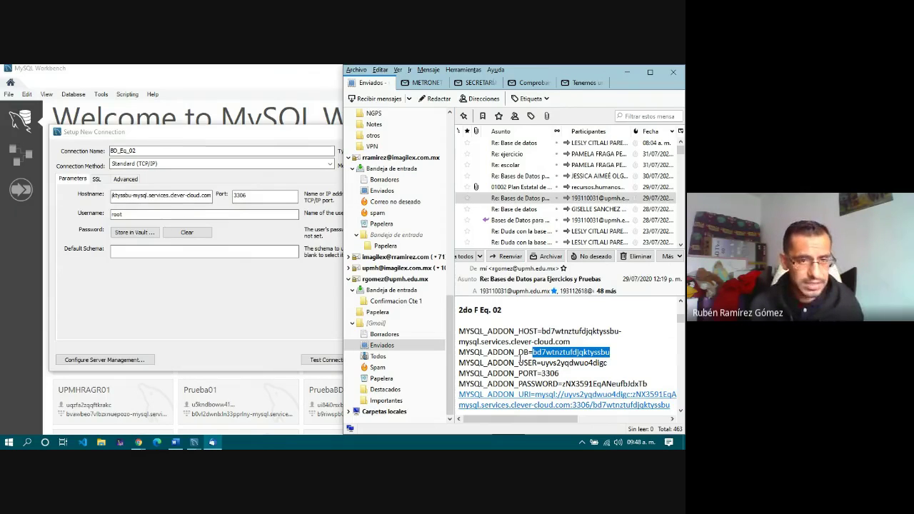
pyautogui.click(207, 249)
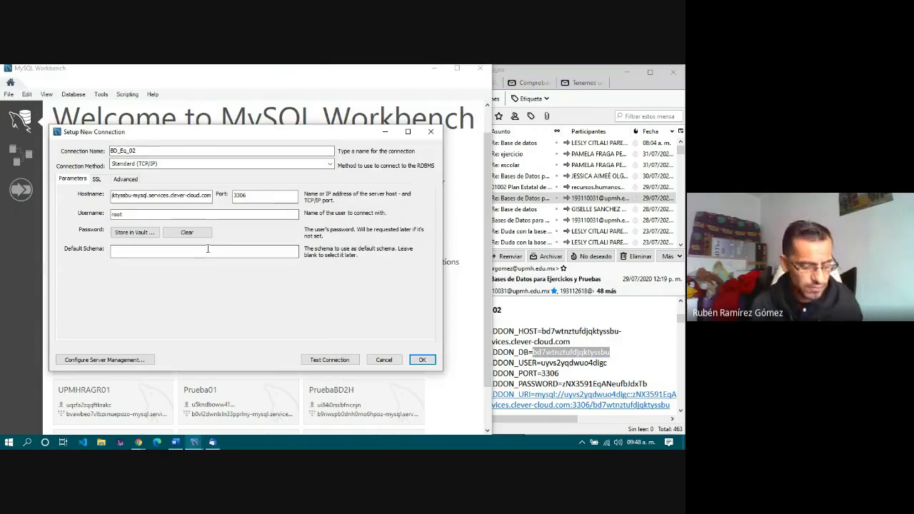
pyautogui.hotkey('ctrl', 'v')
# Step: Replace the connection's username with the MYSQL_ADDON_USER value copied from the email's Eq. 02 section
pyautogui.click(580, 326)
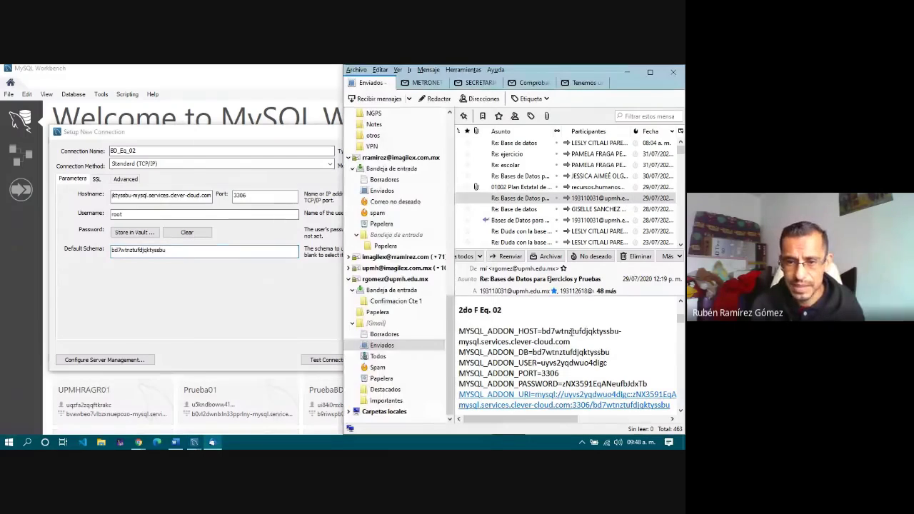
pyautogui.moveTo(541, 363); pyautogui.dragTo(627, 367)
pyautogui.hotkey('ctrl', 'c')
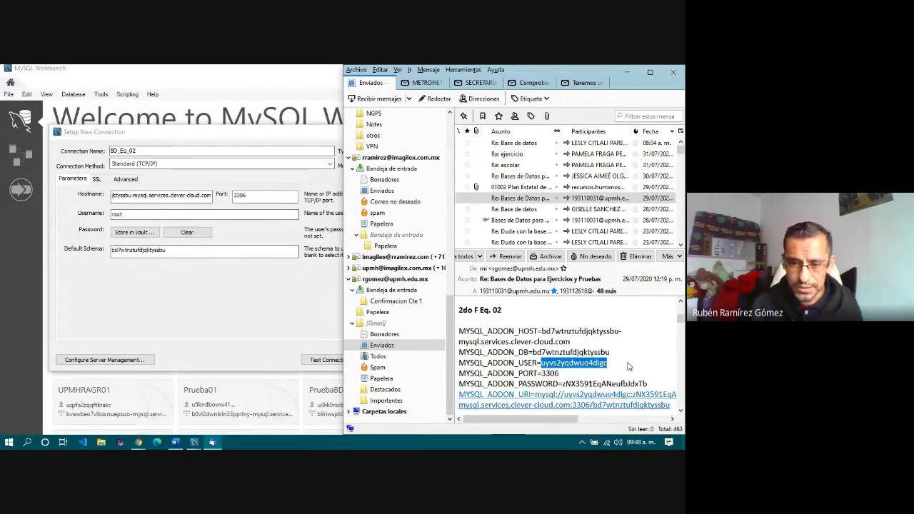
pyautogui.doubleClick(176, 215)
pyautogui.press('BackSpace')
pyautogui.hotkey('ctrl', 'z')
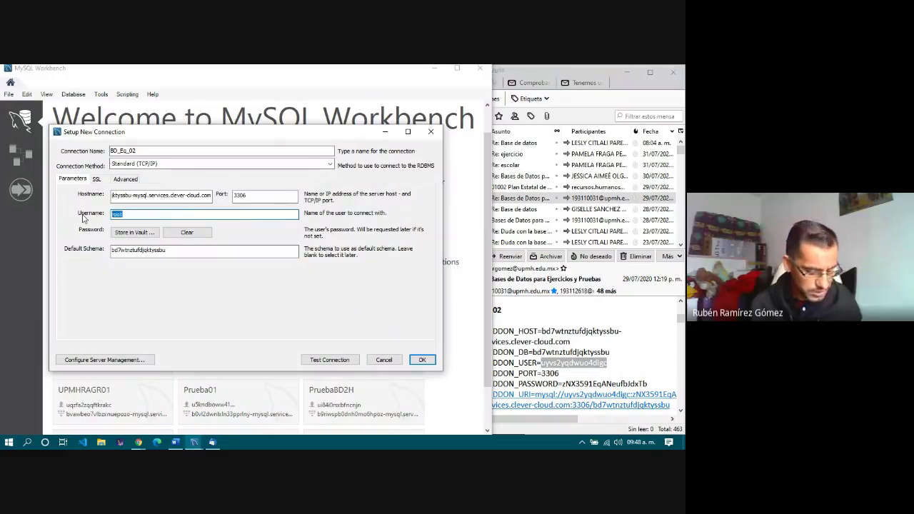
pyautogui.hotkey('ctrl', 'v')
# Step: Copy the Eq. 02 database password from the email and store it in the vault for this connection
pyautogui.click(546, 374)
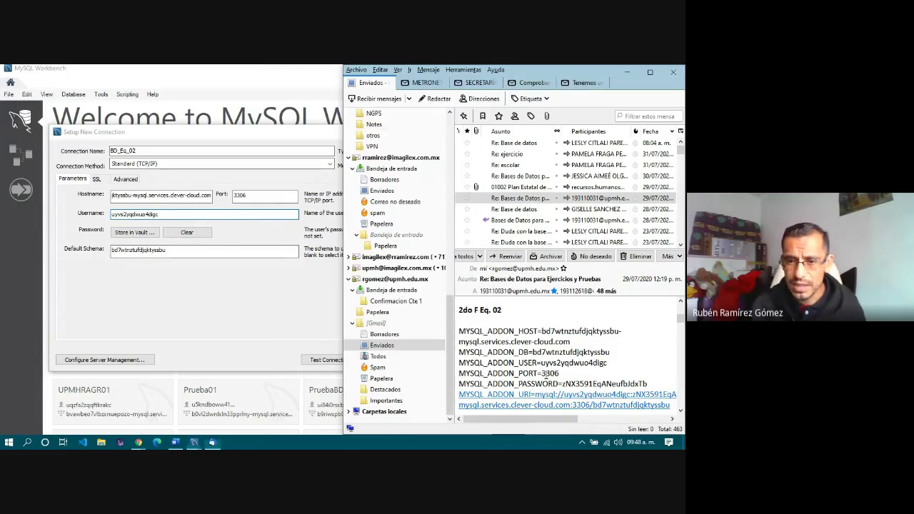
pyautogui.moveTo(564, 383); pyautogui.dragTo(671, 389)
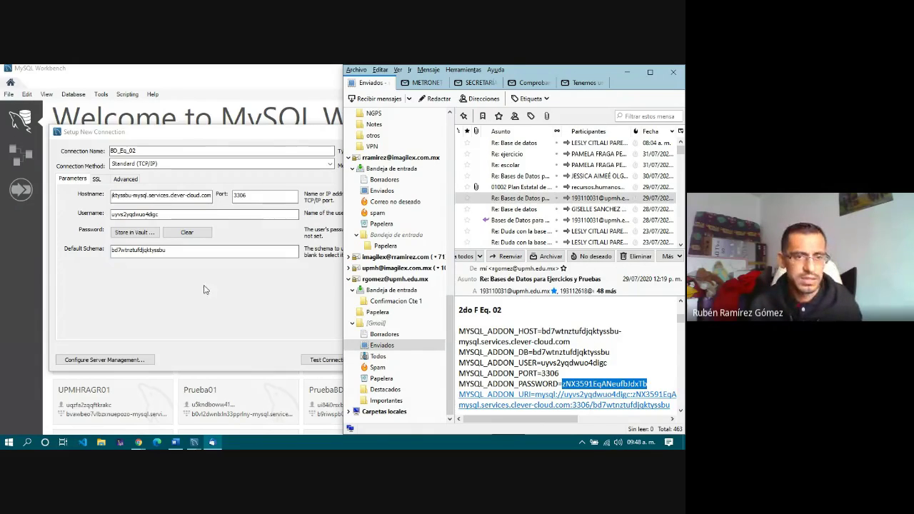
pyautogui.click(133, 232)
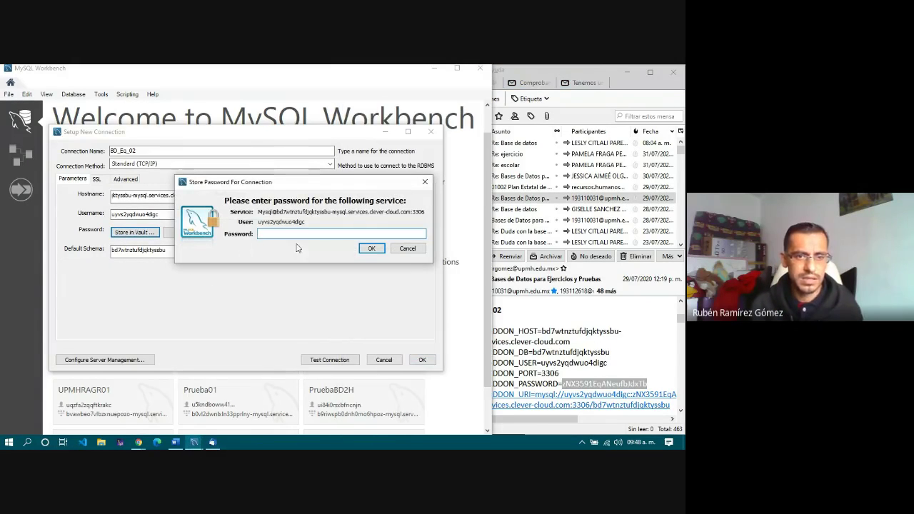
pyautogui.hotkey('ctrl', 'v')
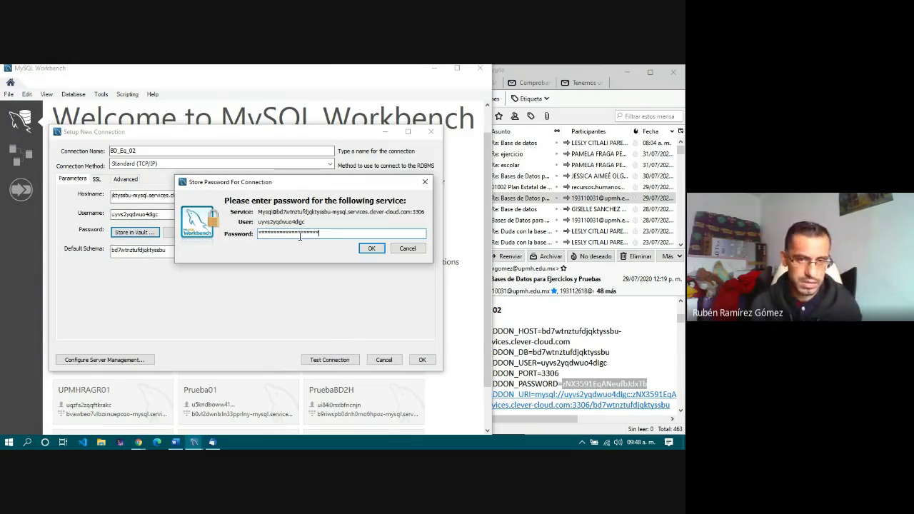
pyautogui.click(371, 248)
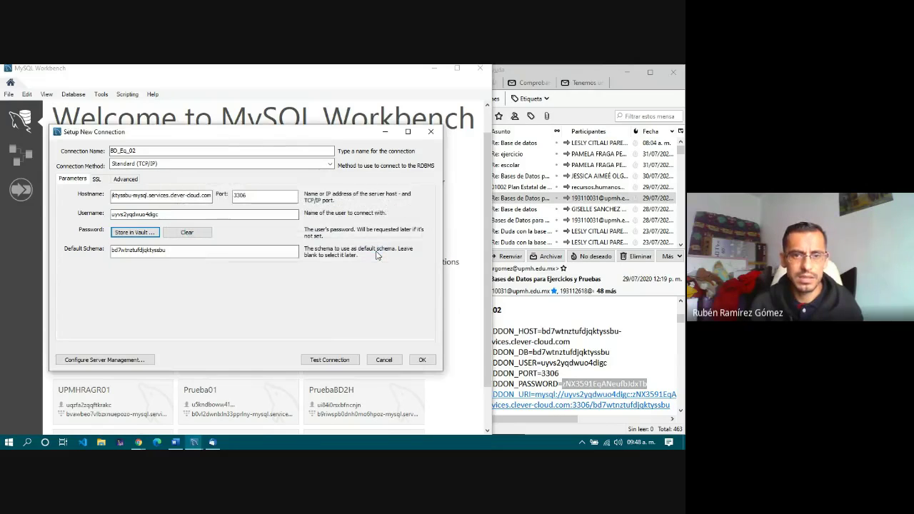
# Step: Test the BD_Eq_02 connection with the entered parameters
pyautogui.click(330, 359)
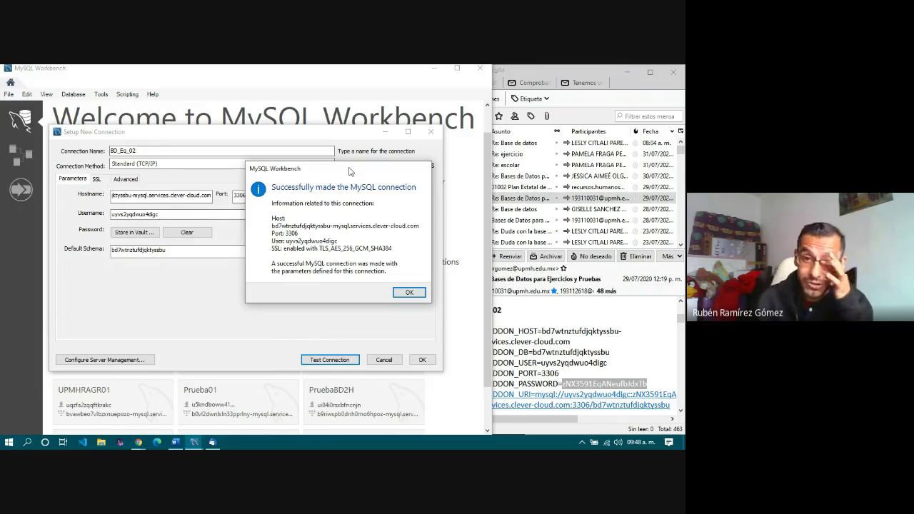
pyautogui.moveTo(349, 171); pyautogui.dragTo(248, 178)
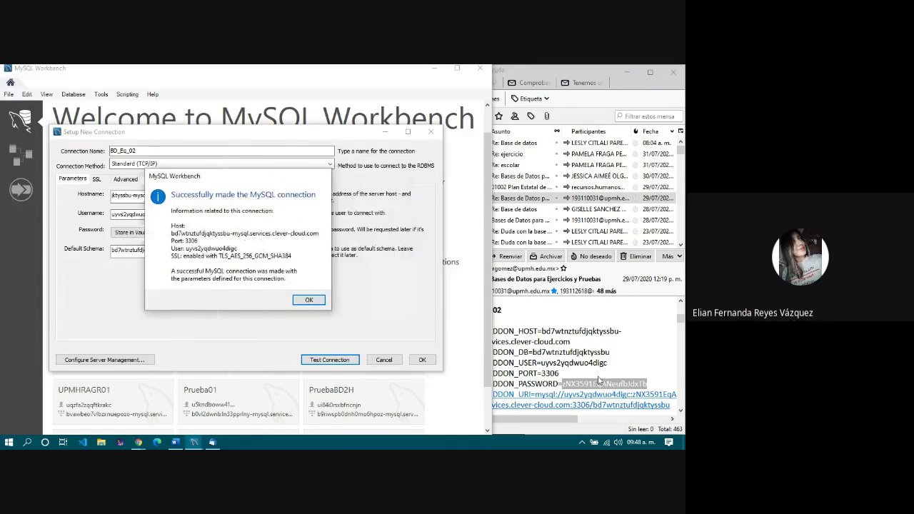
# Step: Review the MYSQL_ADDON_USER and MYSQL_ADDON_PASSWORD entries for Eq. 02 in the email
pyautogui.click(601, 378)
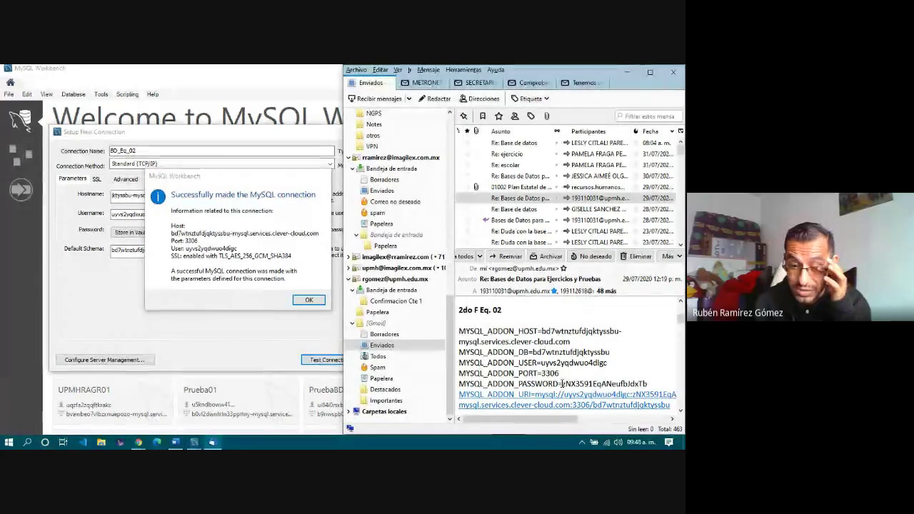
pyautogui.moveTo(562, 383); pyautogui.dragTo(671, 386)
pyautogui.click(571, 380)
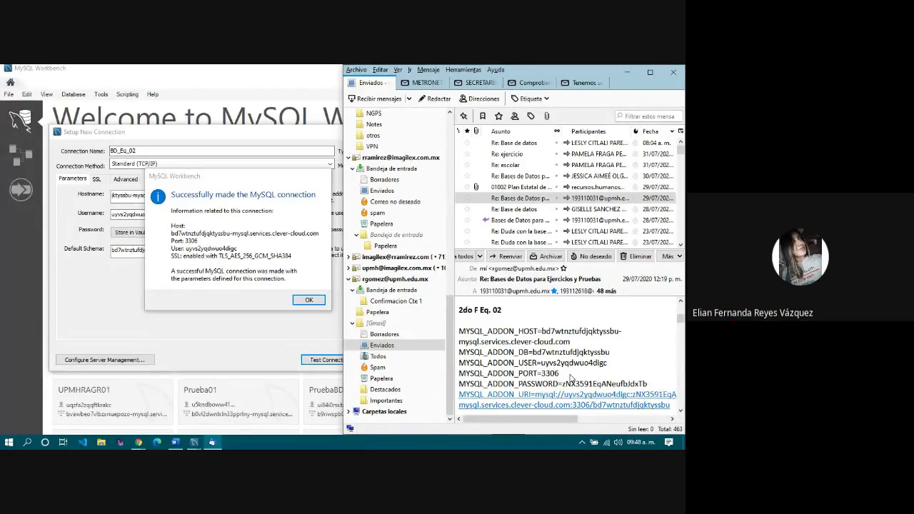
pyautogui.doubleClick(562, 363)
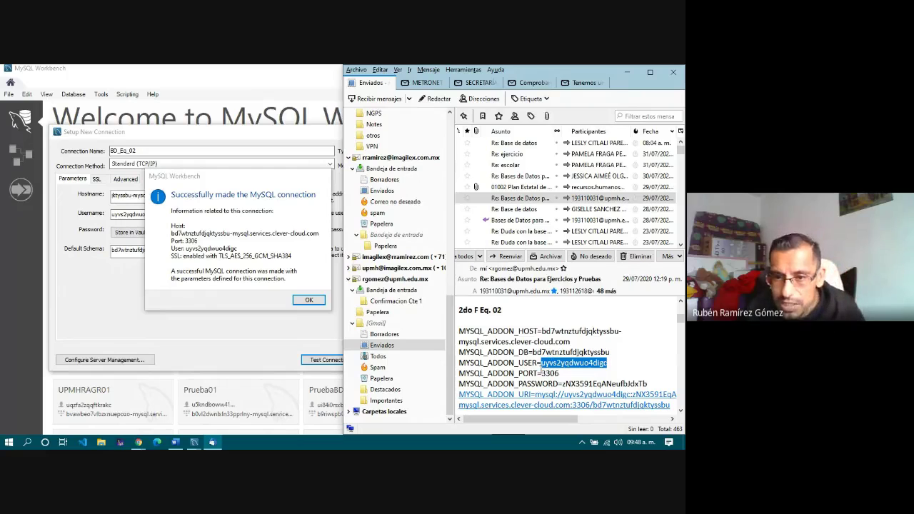
pyautogui.click(541, 363)
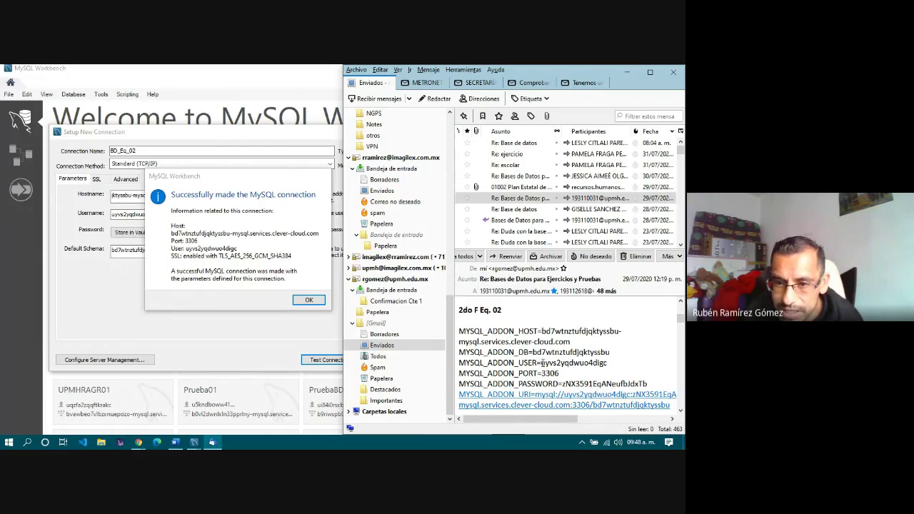
pyautogui.moveTo(542, 364); pyautogui.dragTo(608, 364)
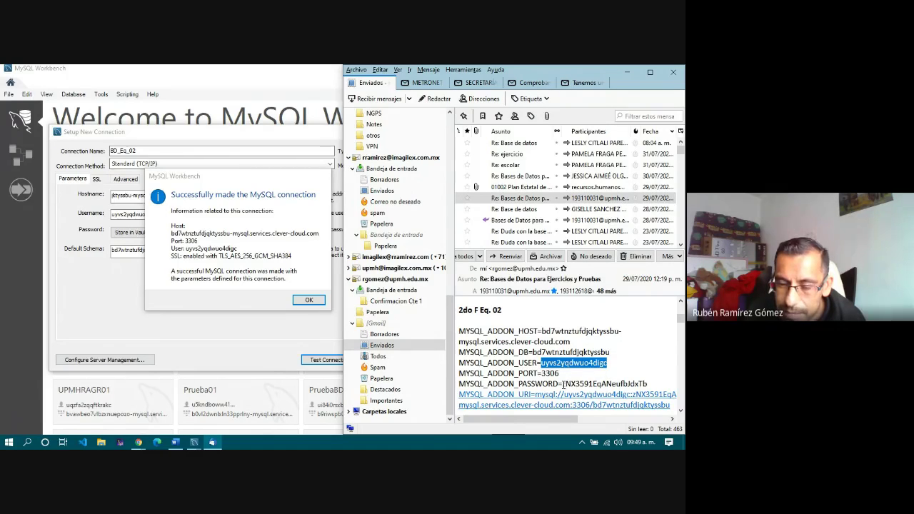
pyautogui.moveTo(563, 384); pyautogui.dragTo(651, 391)
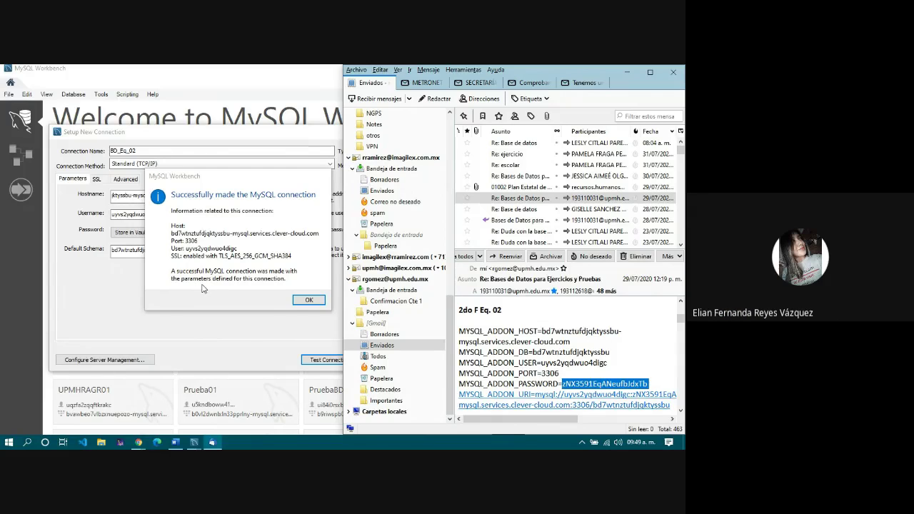
# Step: Dismiss the test result and compare the connection's hostname with the MYSQL_ADDON_HOST entry in the email
pyautogui.click(310, 301)
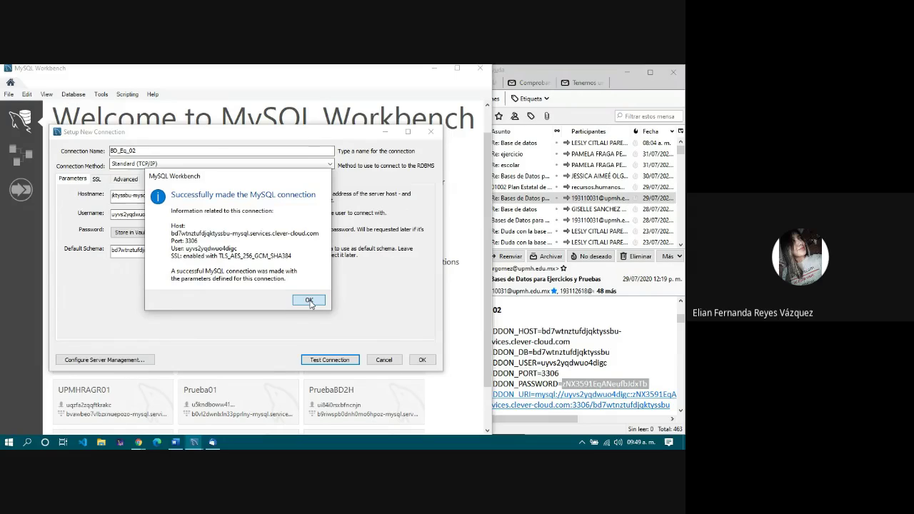
pyautogui.click(309, 301)
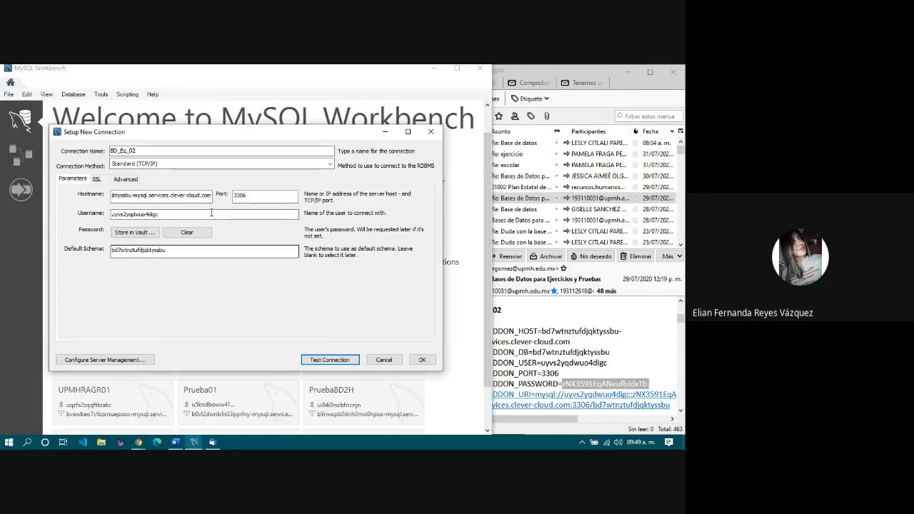
pyautogui.moveTo(211, 195); pyautogui.dragTo(112, 194)
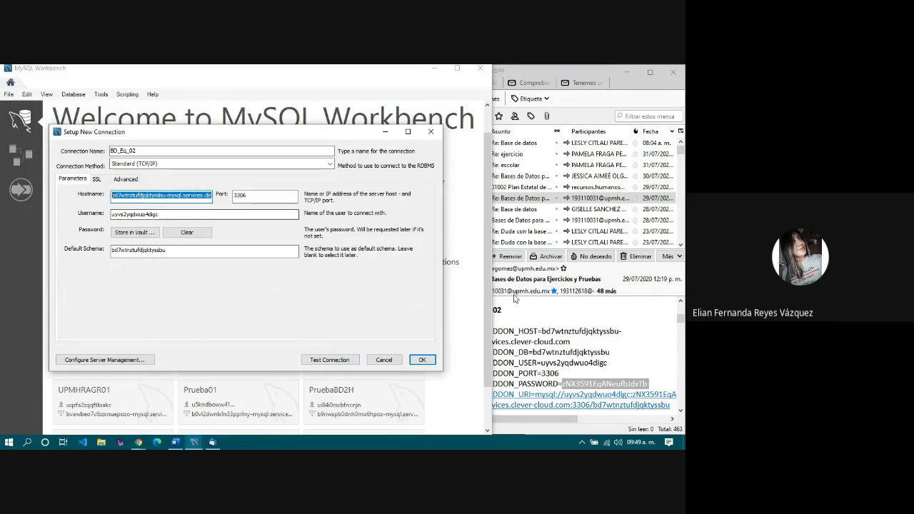
pyautogui.click(545, 332)
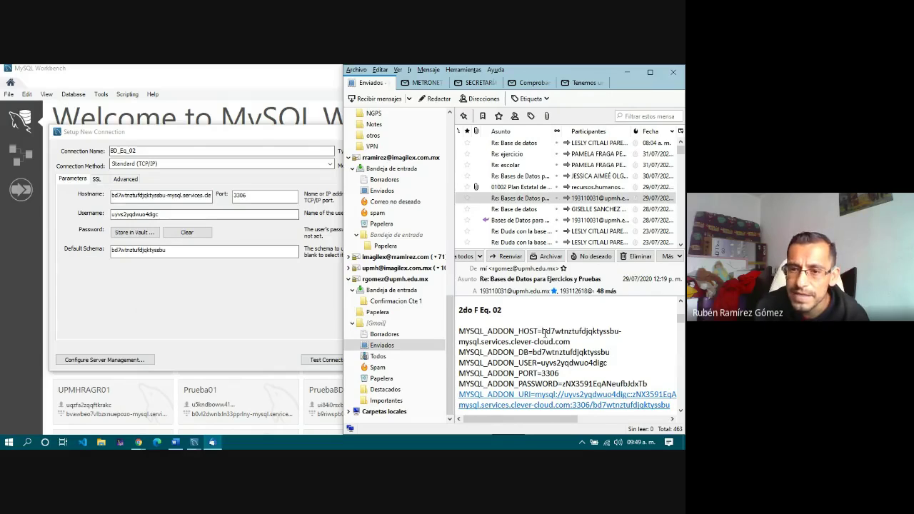
pyautogui.moveTo(545, 332); pyautogui.dragTo(573, 343)
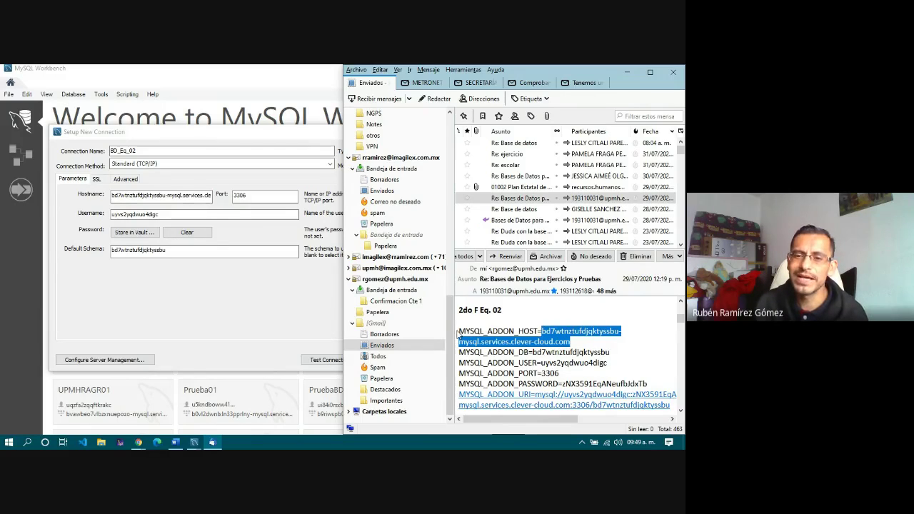
# Step: Highlight the MYSQL_ADDON_HOST label for Eq. 02 in the email and dismiss the Base de Datos calendar reminder
pyautogui.moveTo(458, 331); pyautogui.dragTo(537, 332)
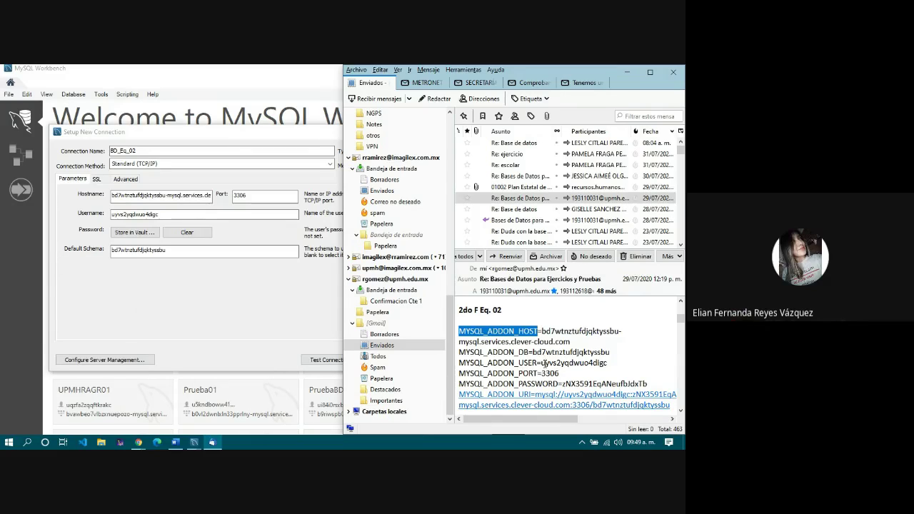
pyautogui.click(535, 332)
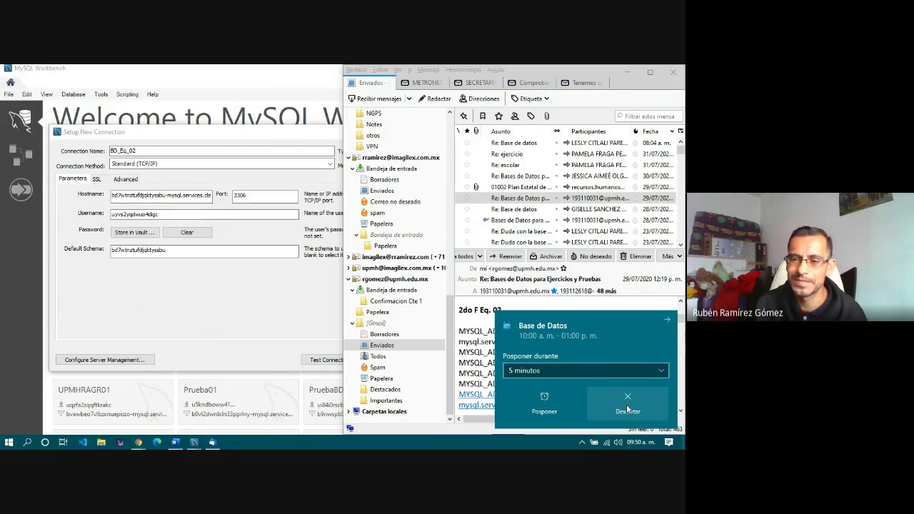
pyautogui.click(626, 404)
# Step: Return to MySQL Workbench, close the BD_Eq_02 connection setup and exit the program
pyautogui.click(259, 237)
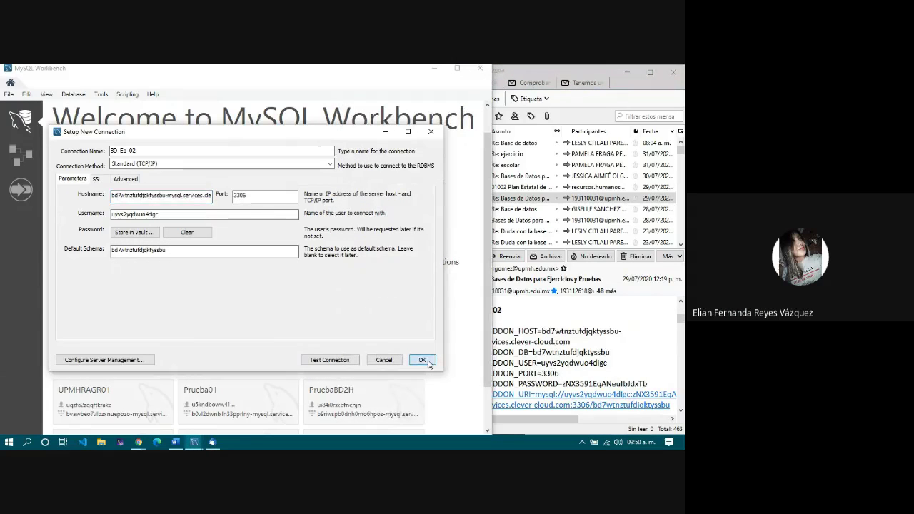
pyautogui.click(384, 359)
pyautogui.click(434, 68)
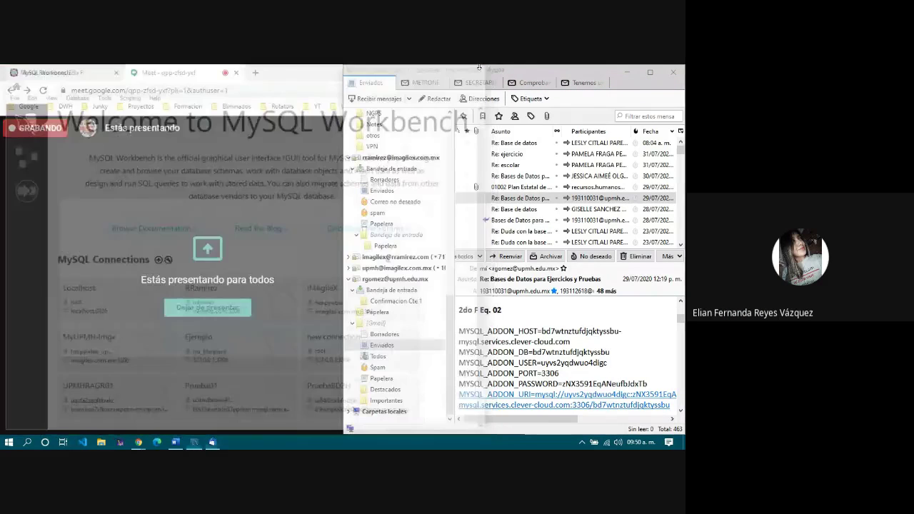
# Step: Switch to the Google Meet call in the browser and stop presenting the screen
pyautogui.click(296, 72)
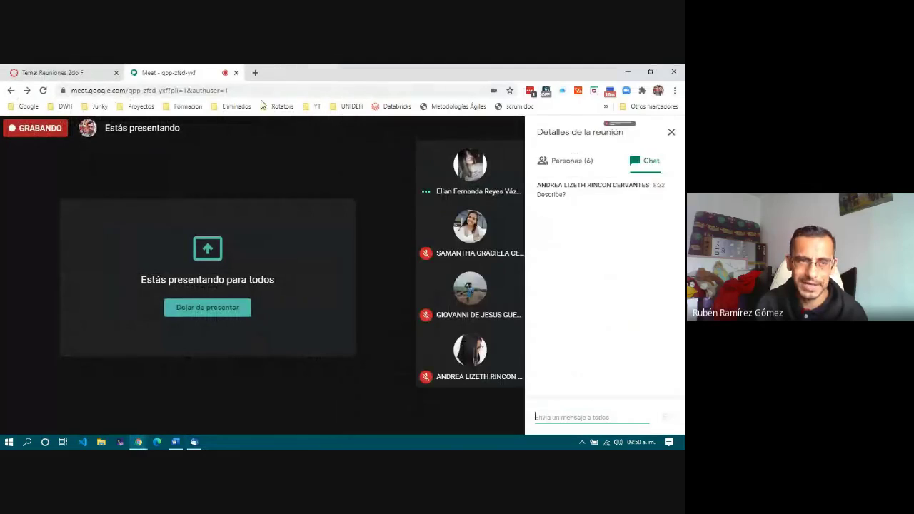
pyautogui.click(64, 72)
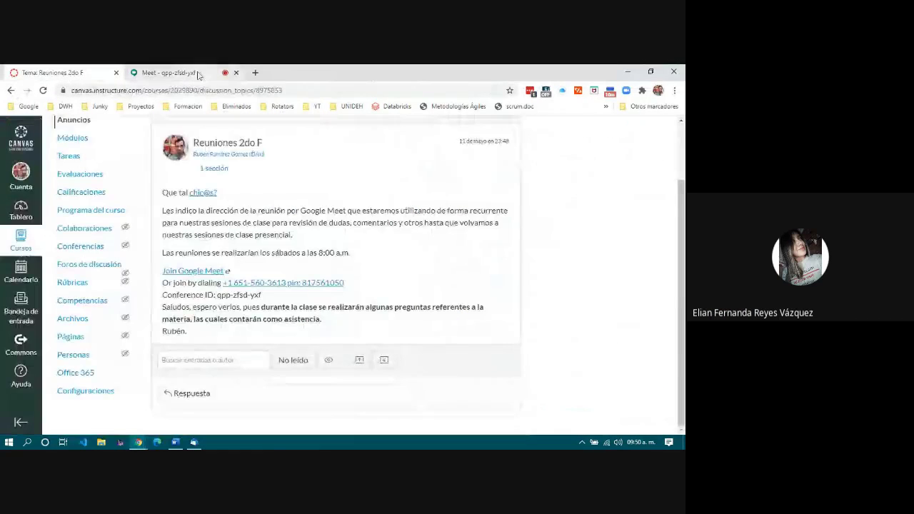
pyautogui.click(164, 72)
pyautogui.click(213, 310)
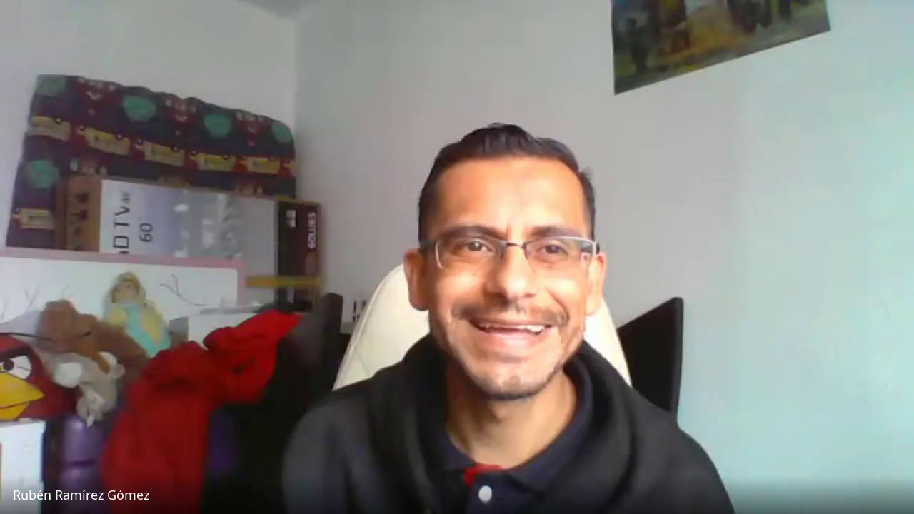